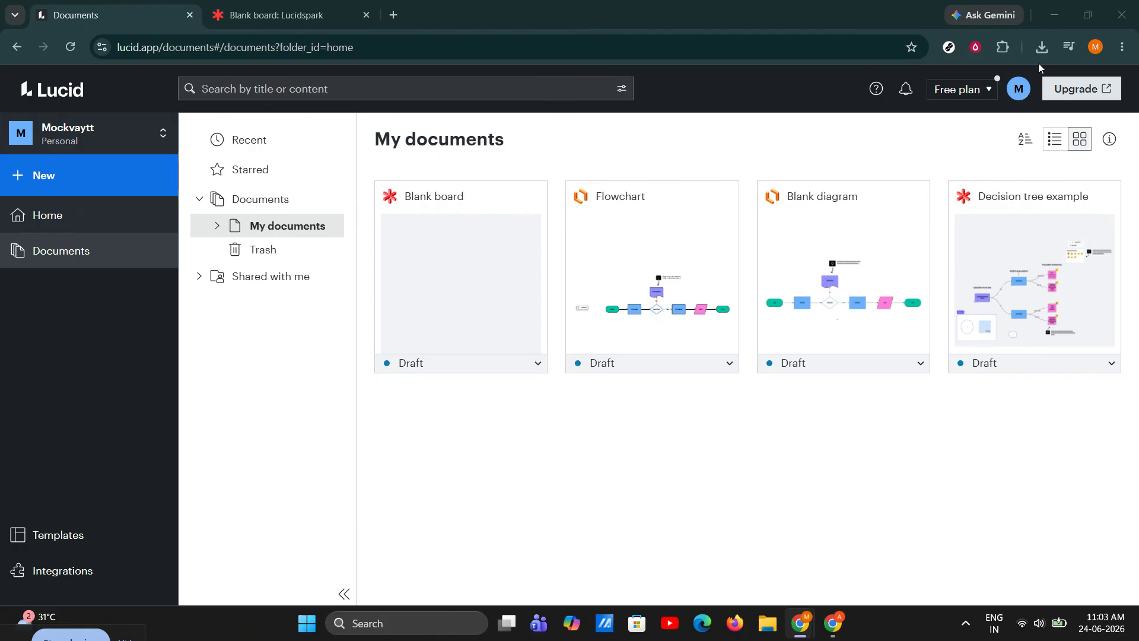
# Open the Blank board whiteboard in its existing browser tab
pyautogui.click(161, 176)
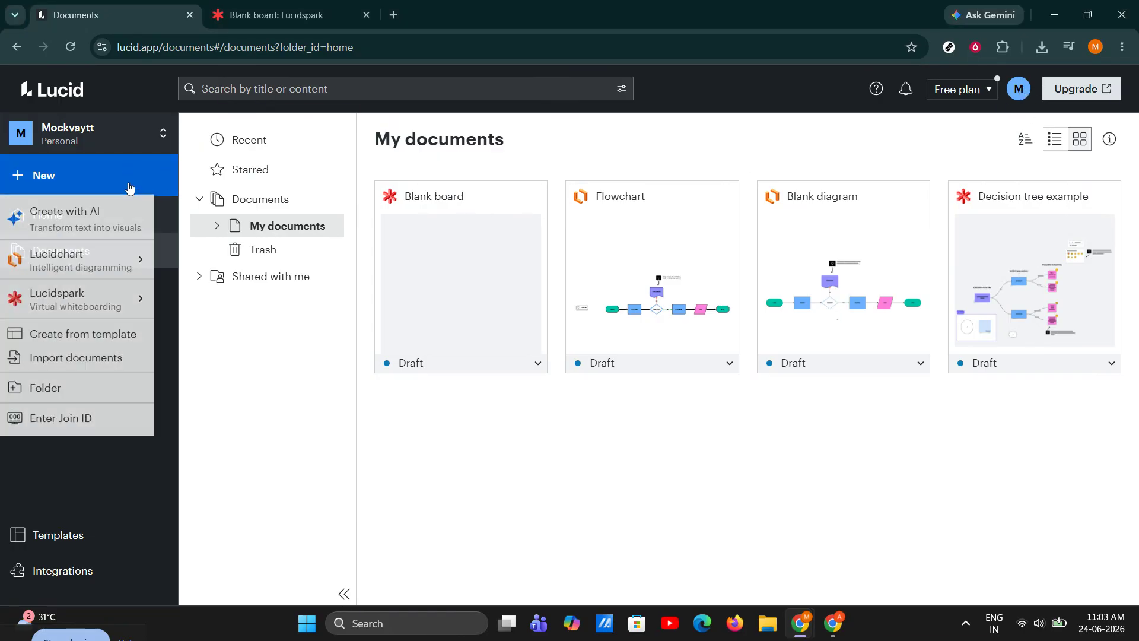
pyautogui.moveTo(106, 297)
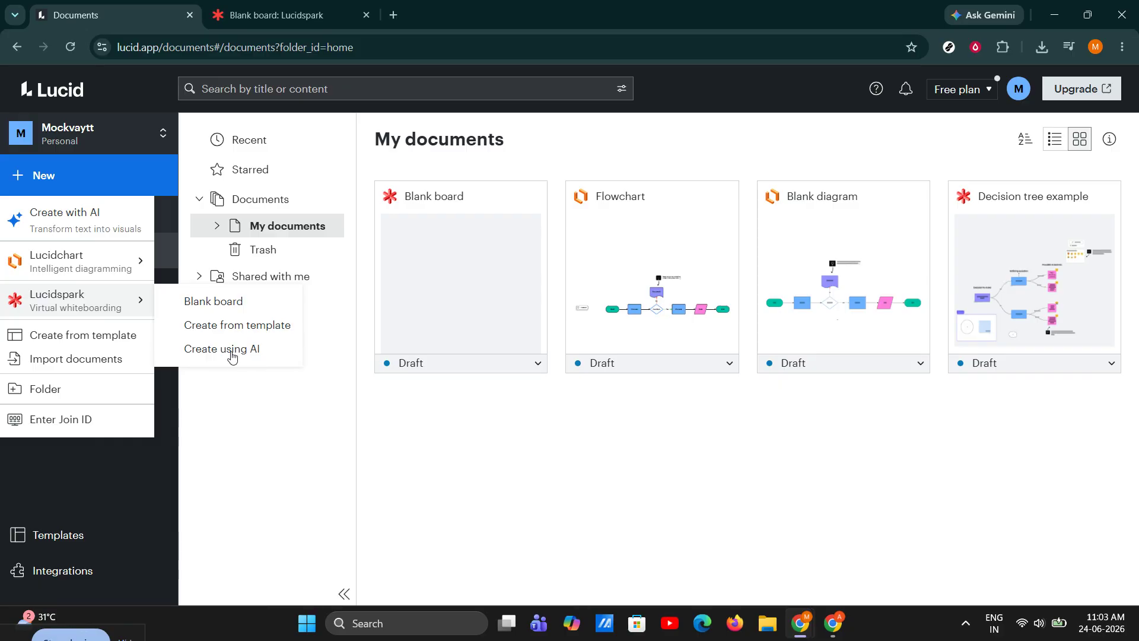
pyautogui.click(275, 14)
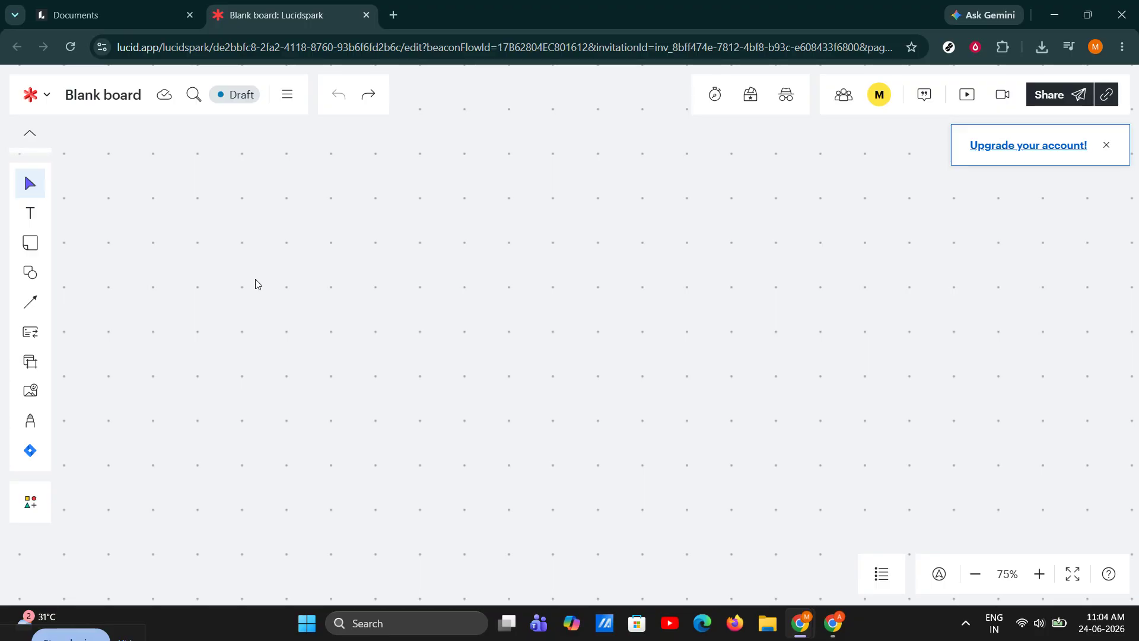
# Add an orange sticky note near the board's upper-left corner
pyautogui.click(34, 246)
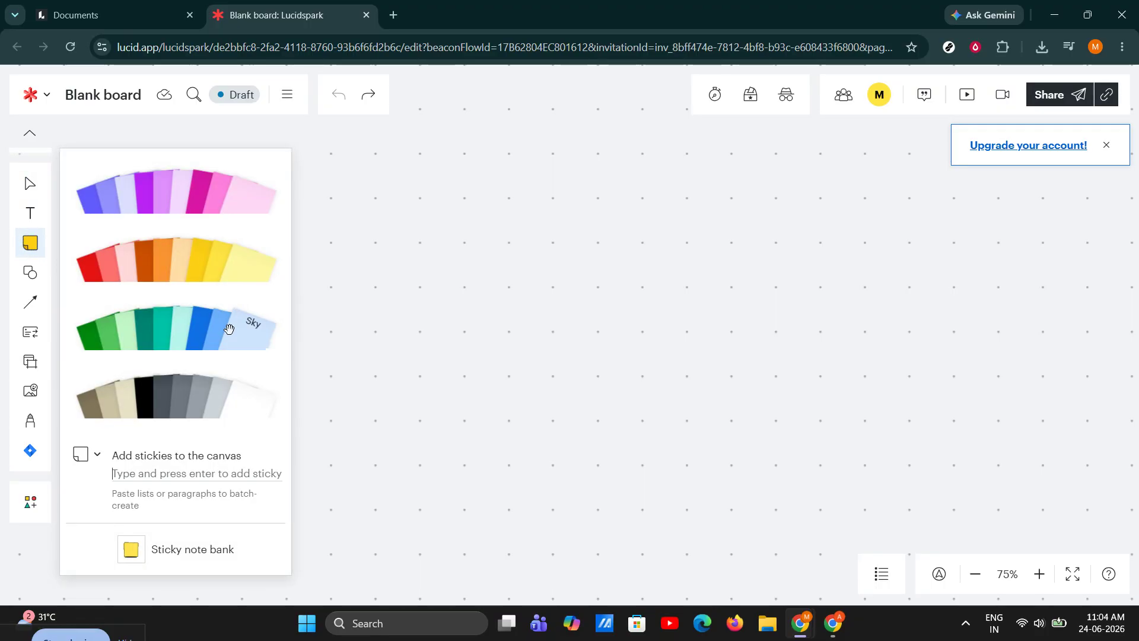
pyautogui.click(163, 266)
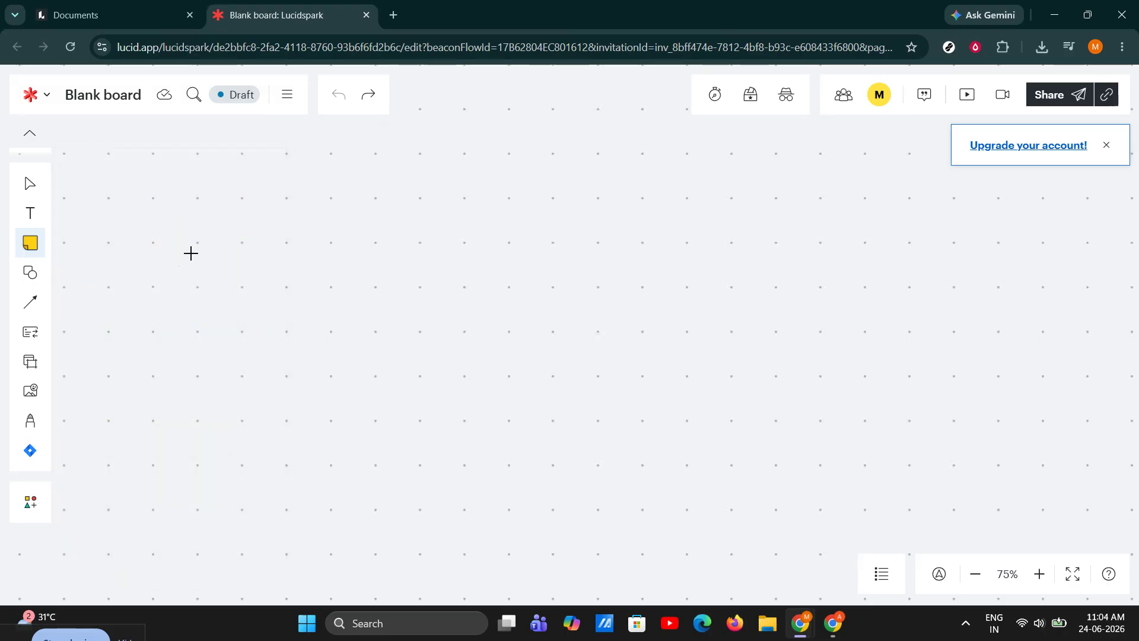
pyautogui.click(152, 178)
pyautogui.moveTo(195, 222); pyautogui.dragTo(258, 283)
pyautogui.click(319, 254)
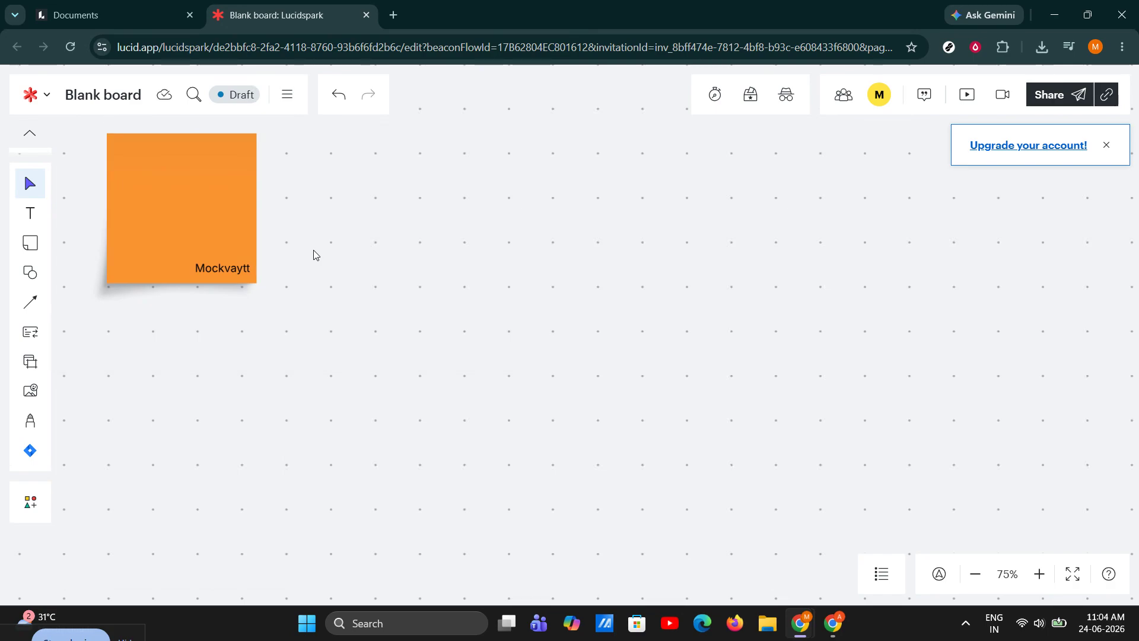
# Draw a rectangle shape to the right of the sticky note
pyautogui.click(30, 272)
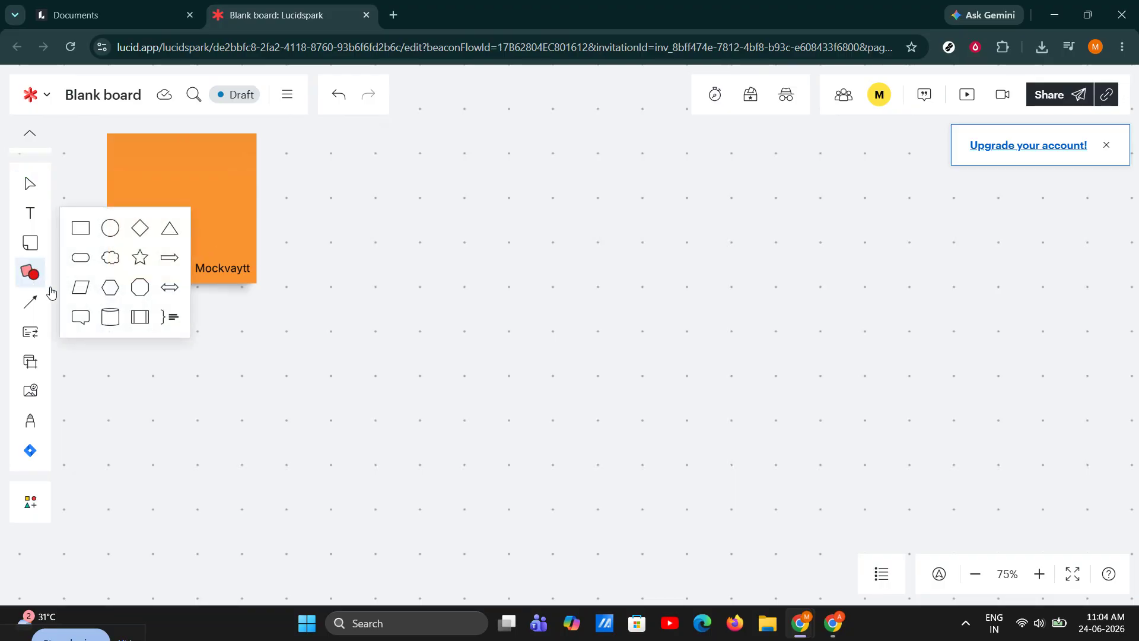
pyautogui.click(121, 233)
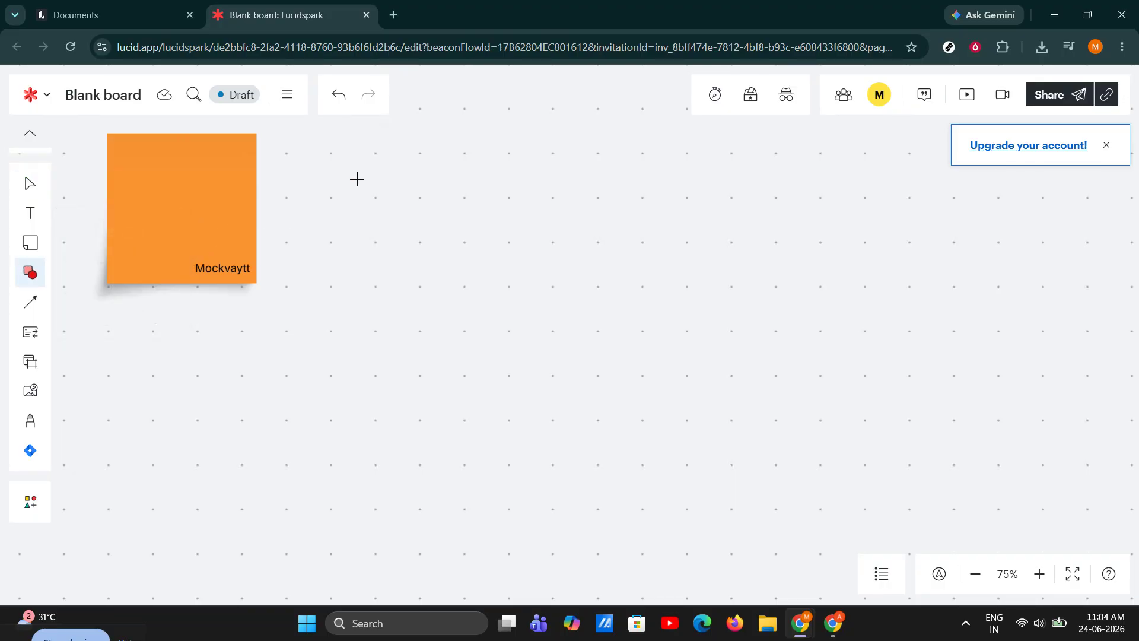
pyautogui.moveTo(331, 140); pyautogui.dragTo(457, 277)
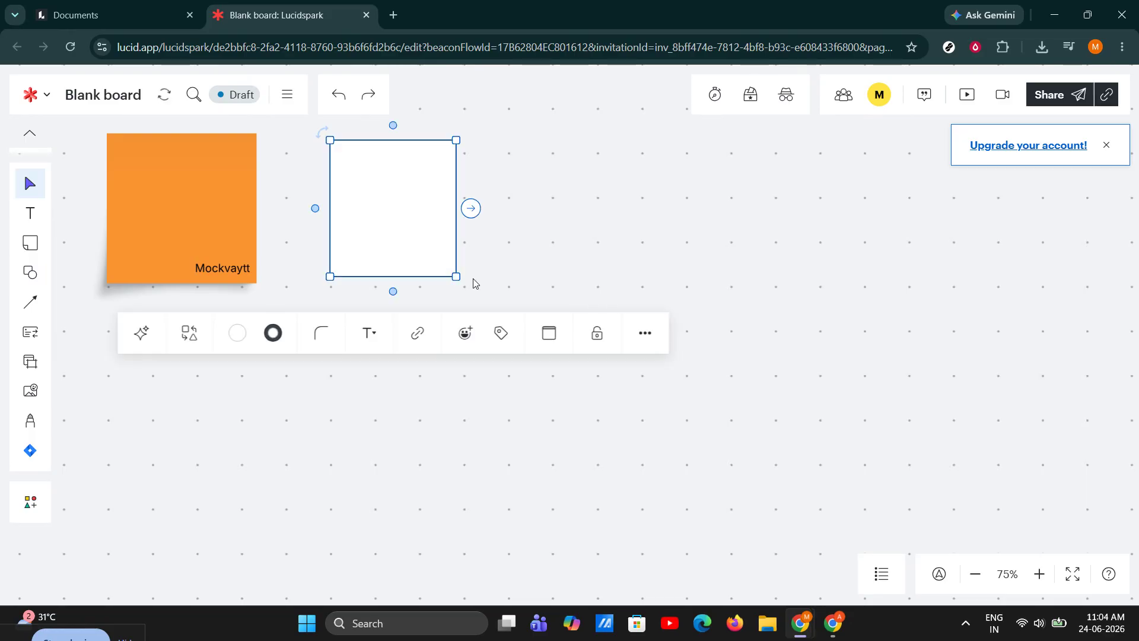
pyautogui.click(472, 283)
# Nudge the rectangle slightly lower on the board
pyautogui.click(389, 208)
pyautogui.moveTo(389, 200); pyautogui.dragTo(390, 209)
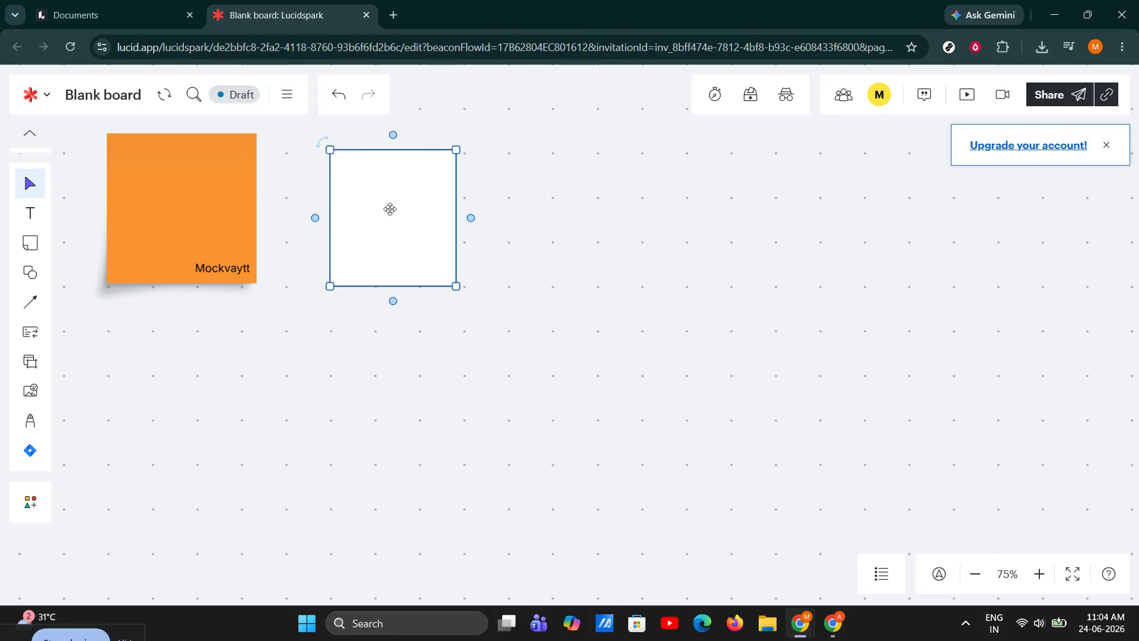
pyautogui.doubleClick(389, 208)
pyautogui.click(514, 214)
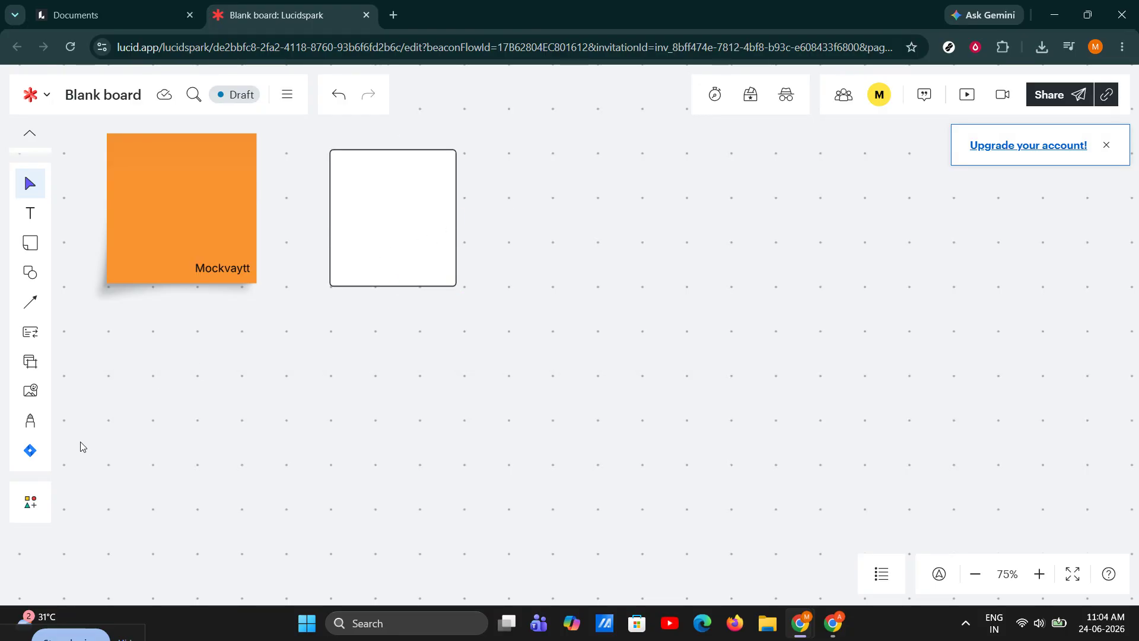
pyautogui.click(31, 422)
pyautogui.moveTo(219, 415)
pyautogui.mouseDown()
pyautogui.moveTo(342, 431)
pyautogui.moveTo(555, 376)
pyautogui.mouseUp()
pyautogui.hotkey('ctrl', 'z')
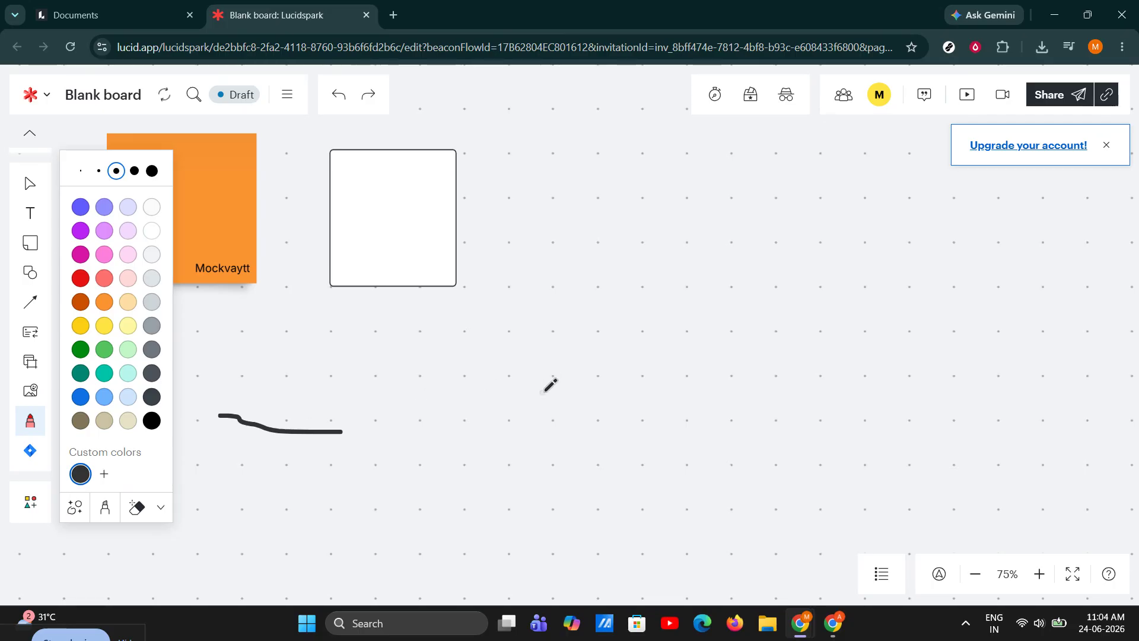
pyautogui.hotkey('ctrl', 'z')
# Move the sticky note and rectangle further down the board and reshape the rectangle slightly narrower and taller
pyautogui.click(33, 189)
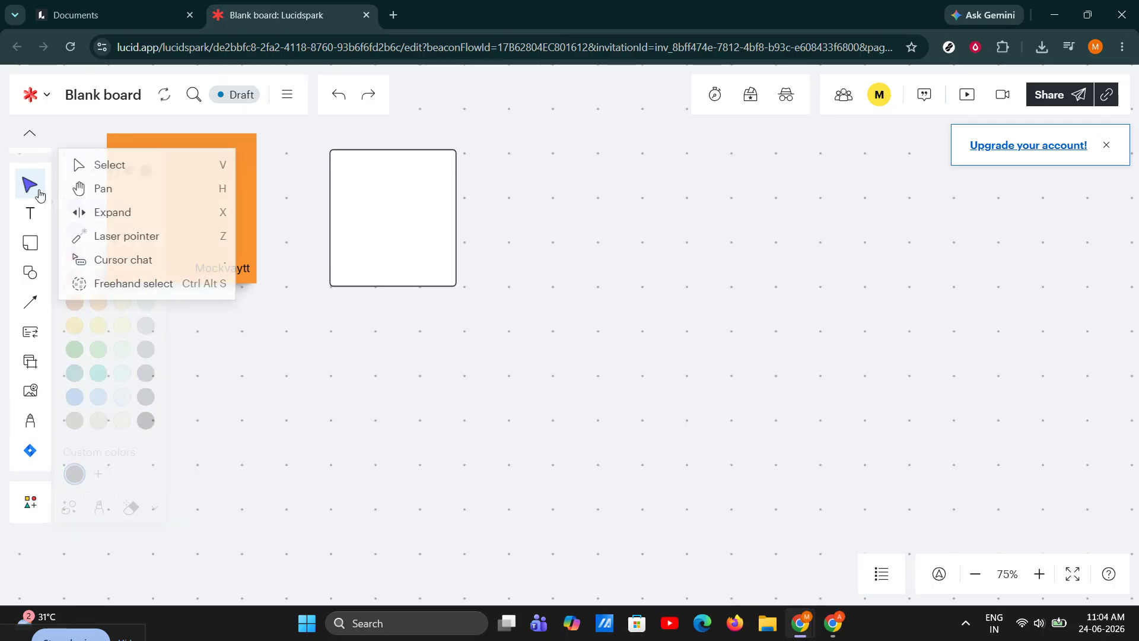
pyautogui.moveTo(167, 221); pyautogui.dragTo(165, 287)
pyautogui.moveTo(406, 216); pyautogui.dragTo(407, 270)
pyautogui.doubleClick(384, 263)
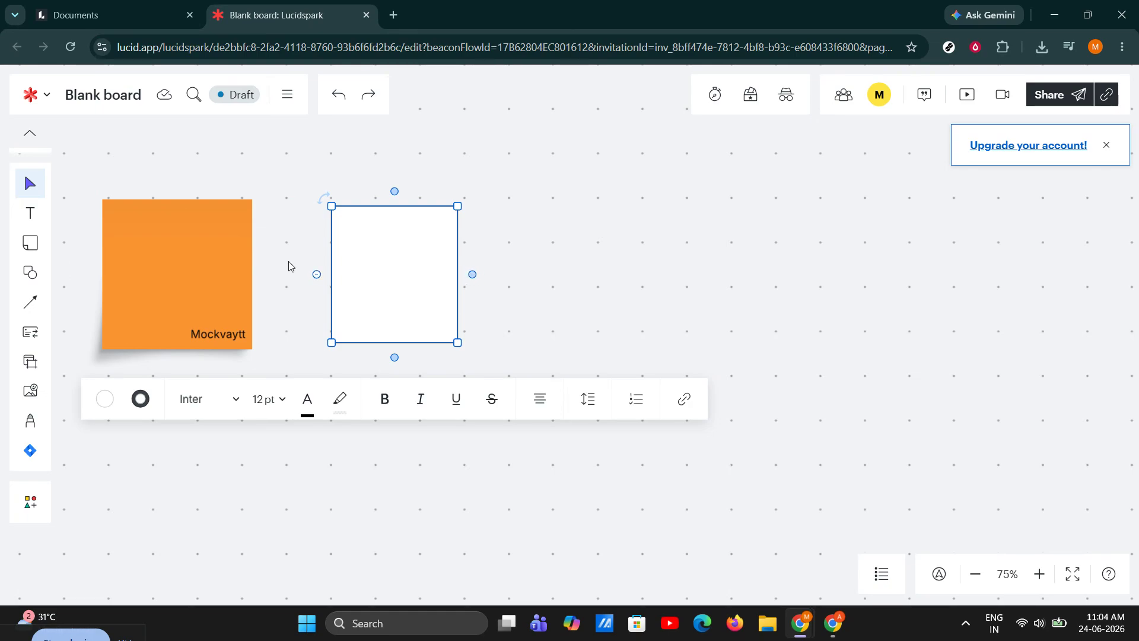
pyautogui.moveTo(379, 263)
pyautogui.mouseDown()
pyautogui.moveTo(450, 260)
pyautogui.moveTo(393, 259)
pyautogui.mouseUp()
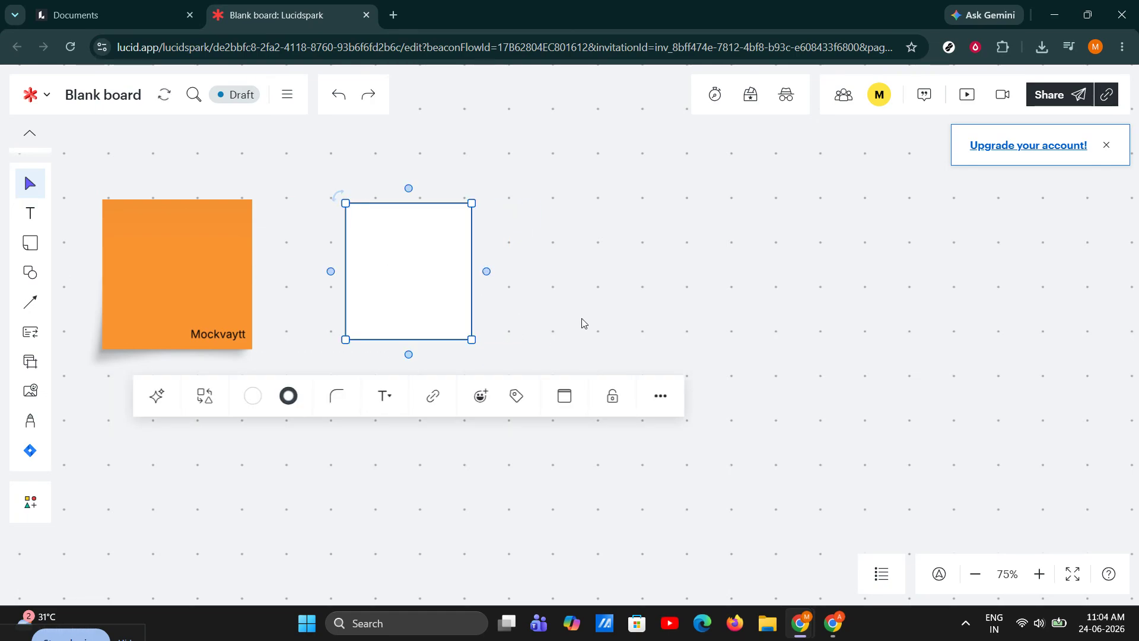
pyautogui.click(582, 322)
pyautogui.click(465, 338)
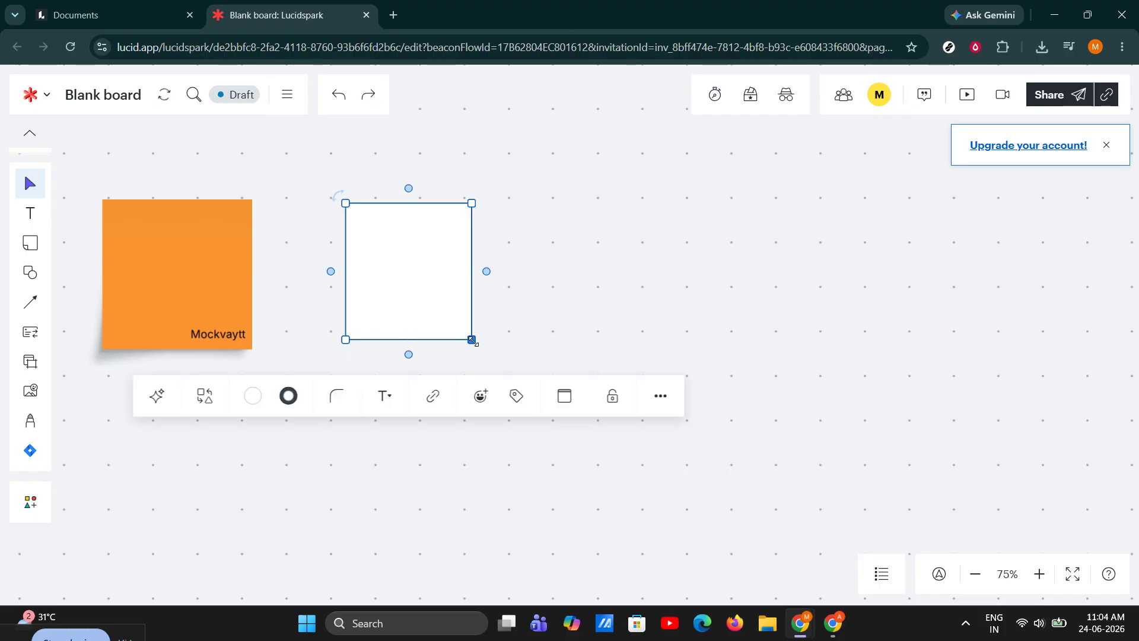
pyautogui.moveTo(472, 340)
pyautogui.mouseDown()
pyautogui.moveTo(518, 376)
pyautogui.moveTo(454, 344)
pyautogui.moveTo(478, 356)
pyautogui.moveTo(465, 349)
pyautogui.mouseUp()
# Move the sticky note closer to the rectangle and shrink it slightly
pyautogui.click(208, 285)
pyautogui.moveTo(208, 285); pyautogui.dragTo(247, 287)
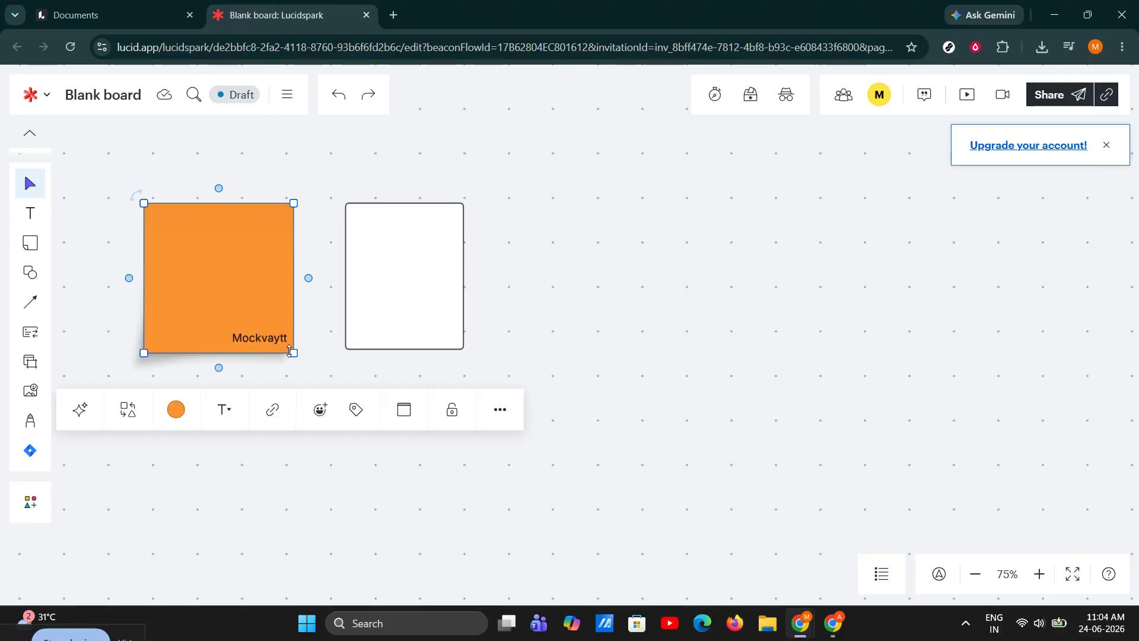
pyautogui.moveTo(290, 351); pyautogui.dragTo(287, 332)
pyautogui.click(492, 287)
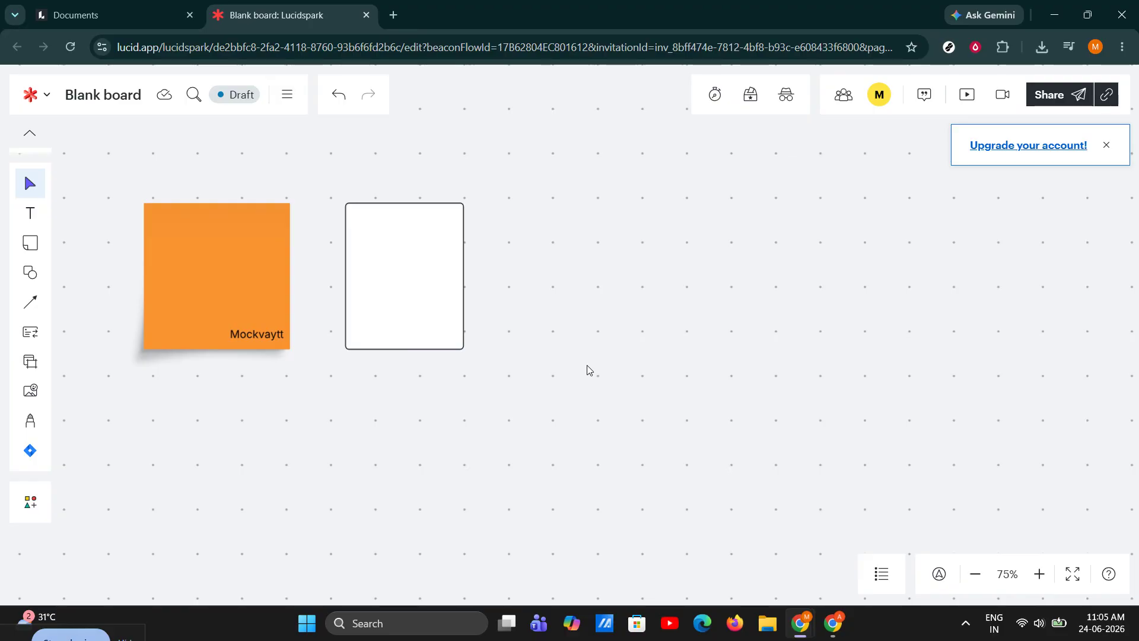
# Change the sticky note's colour to Amber
pyautogui.click(242, 265)
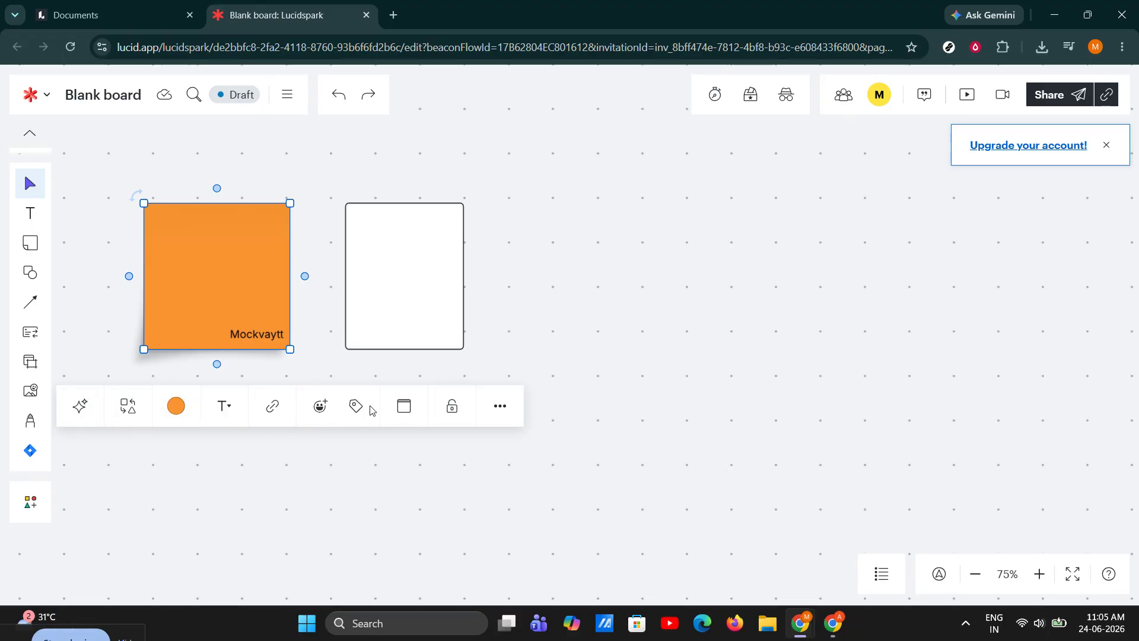
pyautogui.click(193, 409)
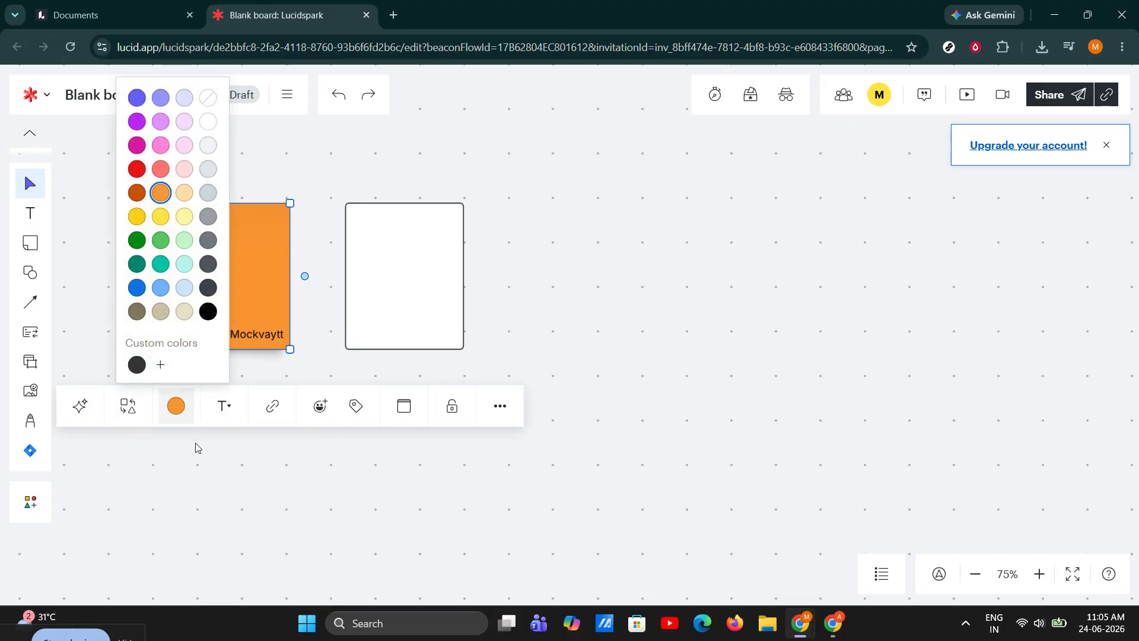
pyautogui.click(136, 193)
# Set the sticky note's font to Kirsty
pyautogui.click(229, 408)
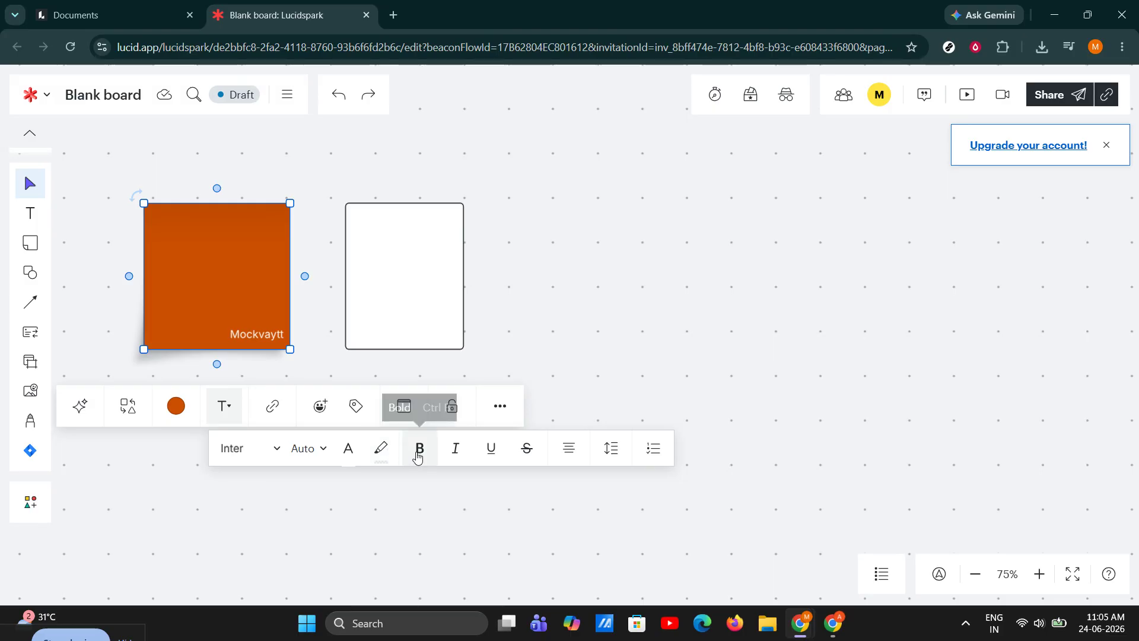
pyautogui.click(258, 440)
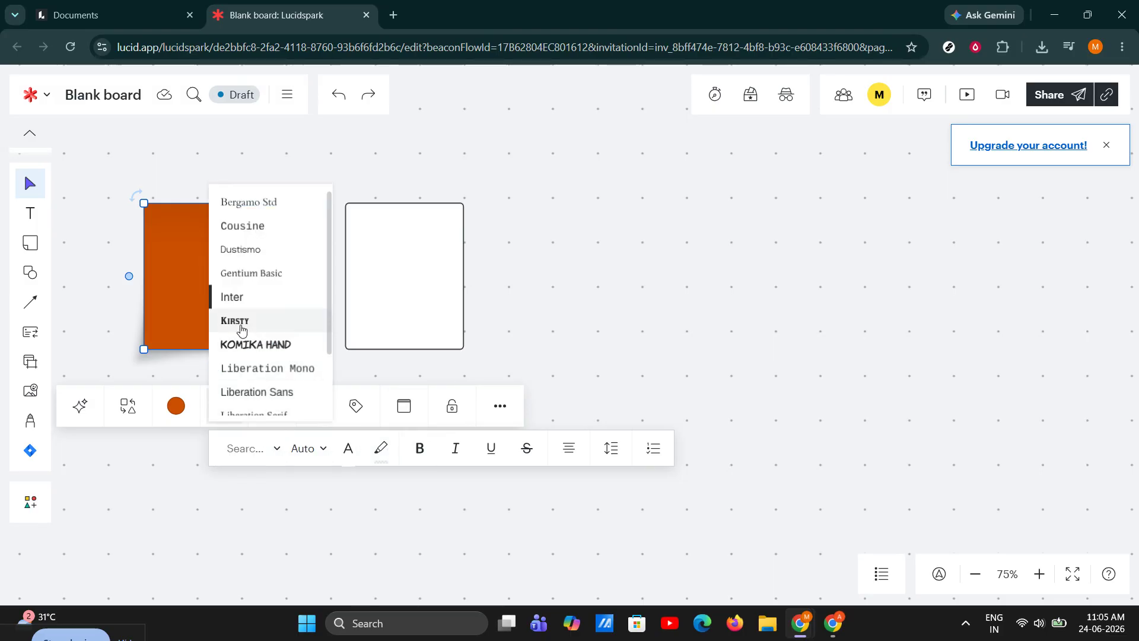
pyautogui.click(271, 321)
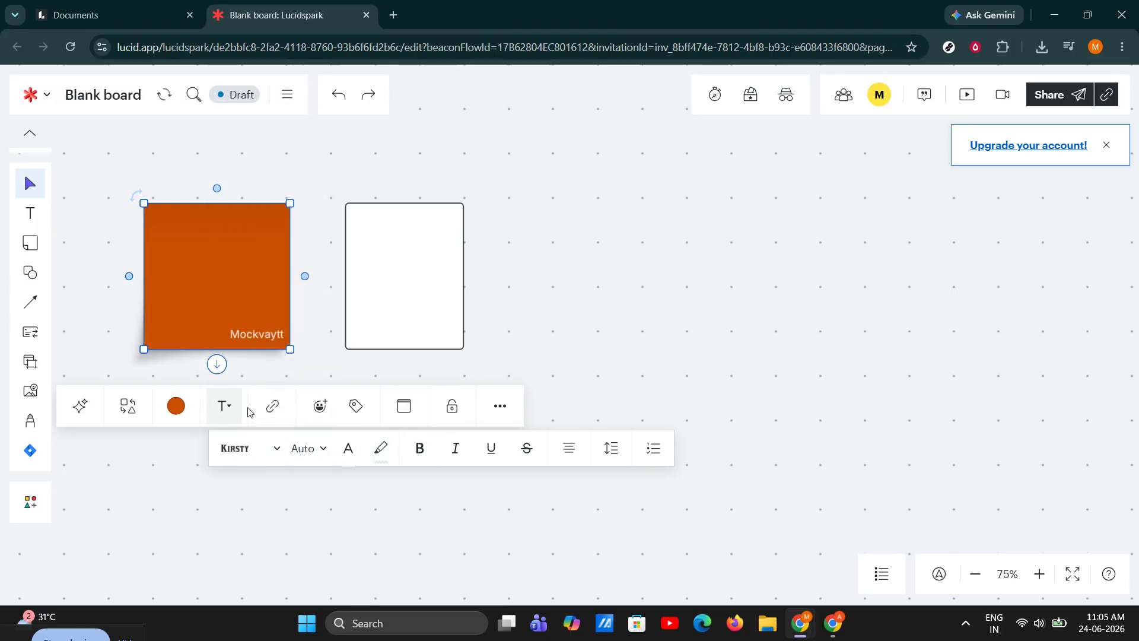
pyautogui.doubleClick(213, 301)
pyautogui.write('Team')
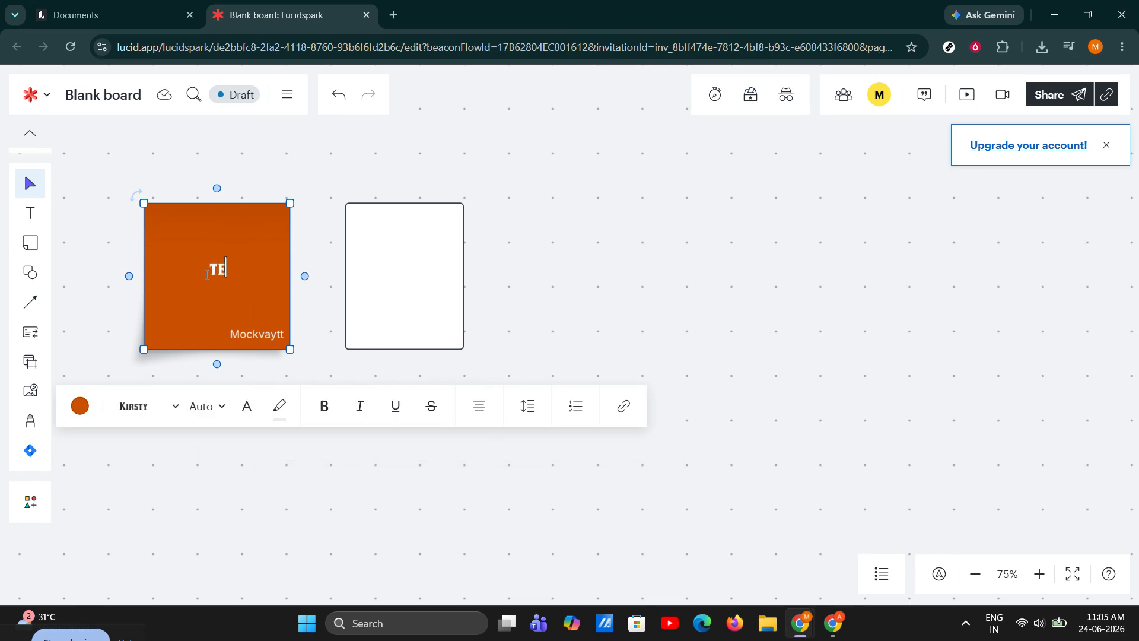
pyautogui.press('BackSpace')
pyautogui.press('BackSpace')
pyautogui.press('BackSpace')
pyautogui.press('BackSpace')
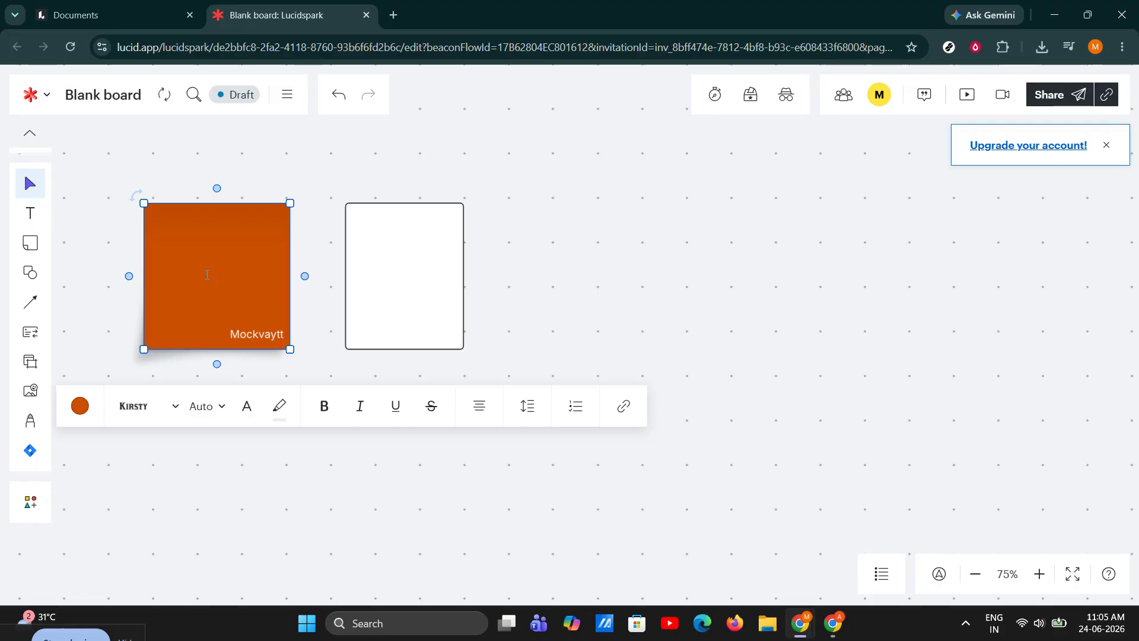
pyautogui.click(492, 160)
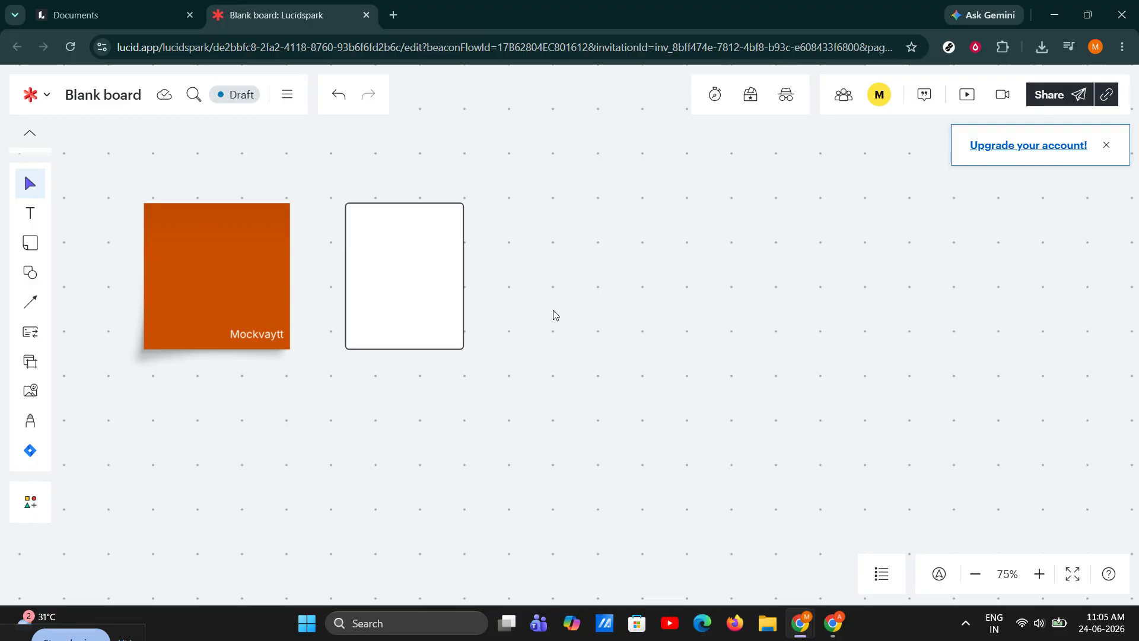
# Draw a frame enclosing the sticky note and rectangle, and move the rectangle closer to the sticky note
pyautogui.press('f')
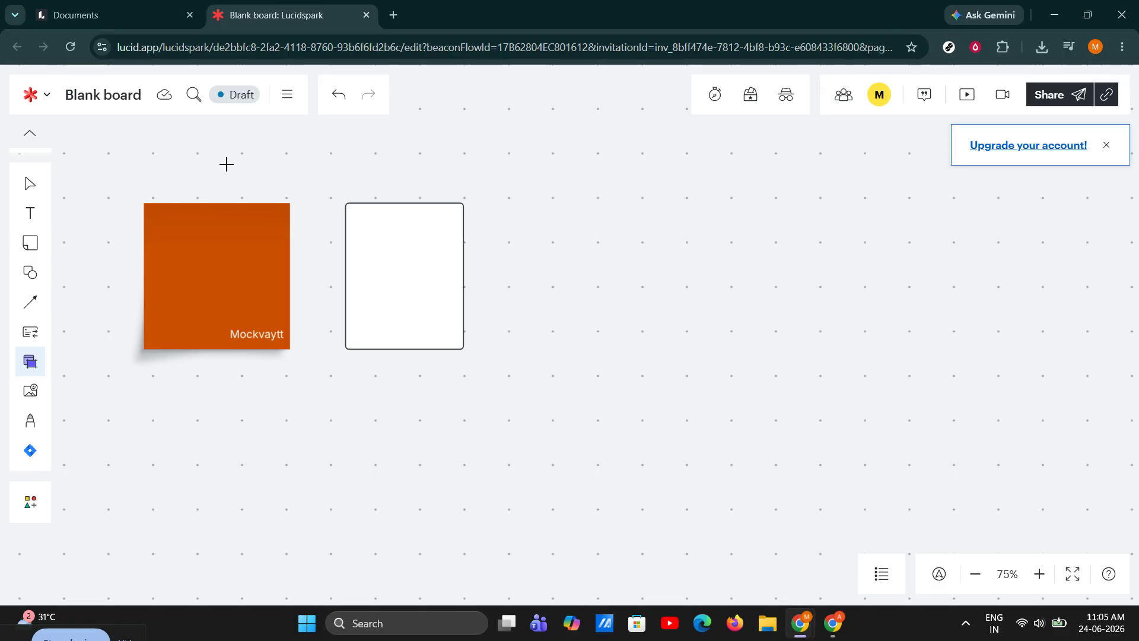
pyautogui.moveTo(116, 177); pyautogui.dragTo(477, 490)
pyautogui.click(570, 315)
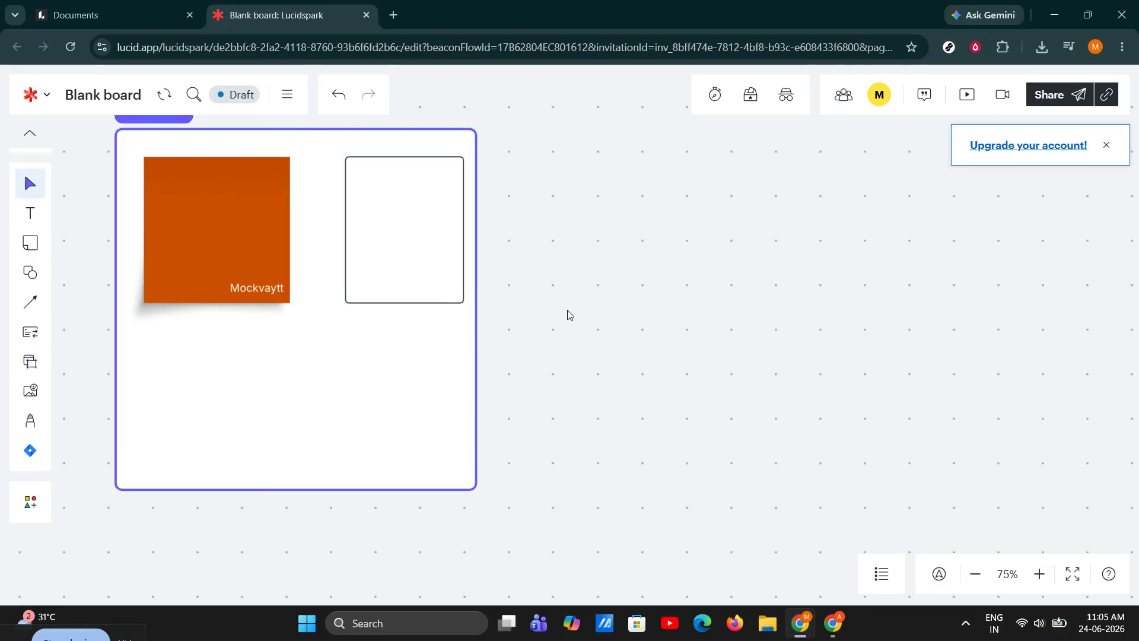
pyautogui.moveTo(443, 246); pyautogui.dragTo(391, 231)
pyautogui.click(532, 230)
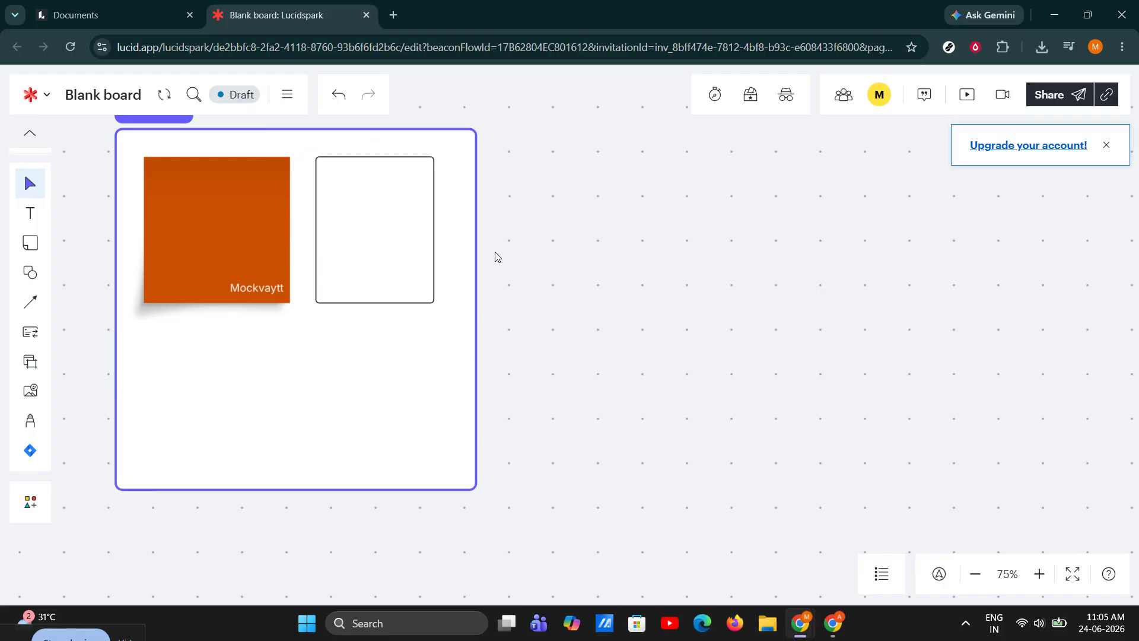
pyautogui.click(30, 214)
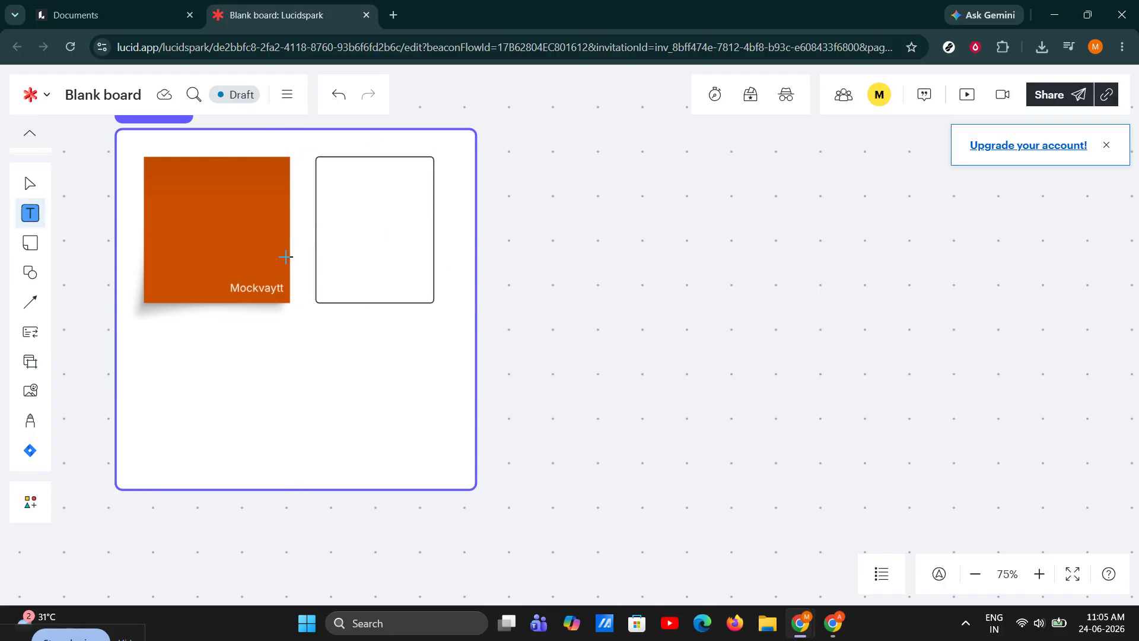
pyautogui.click(282, 145)
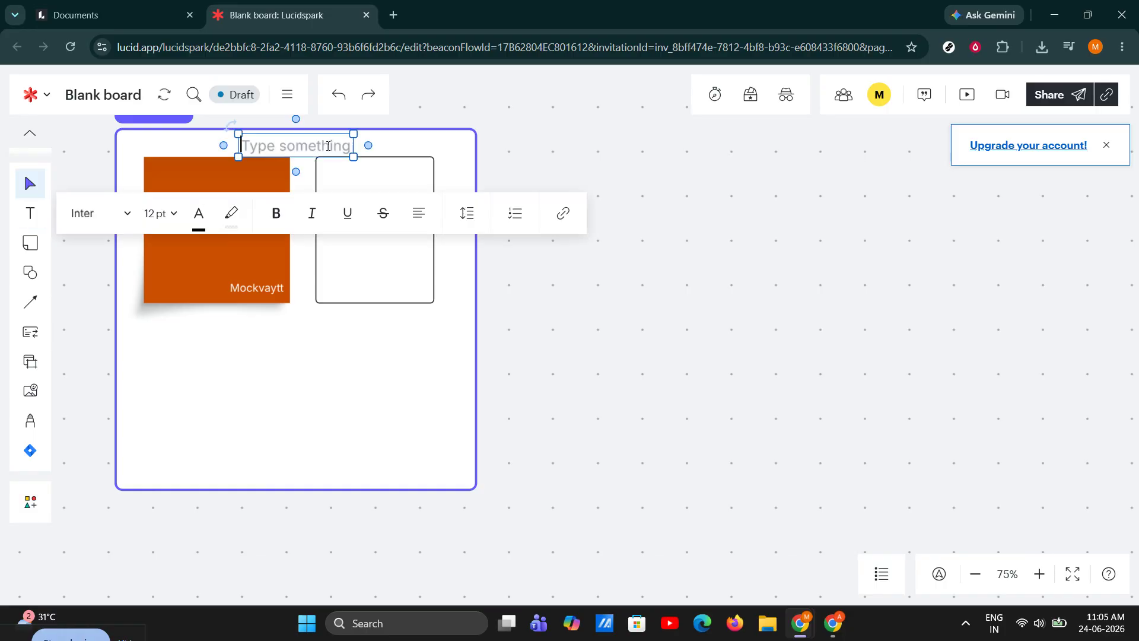
pyautogui.click(574, 175)
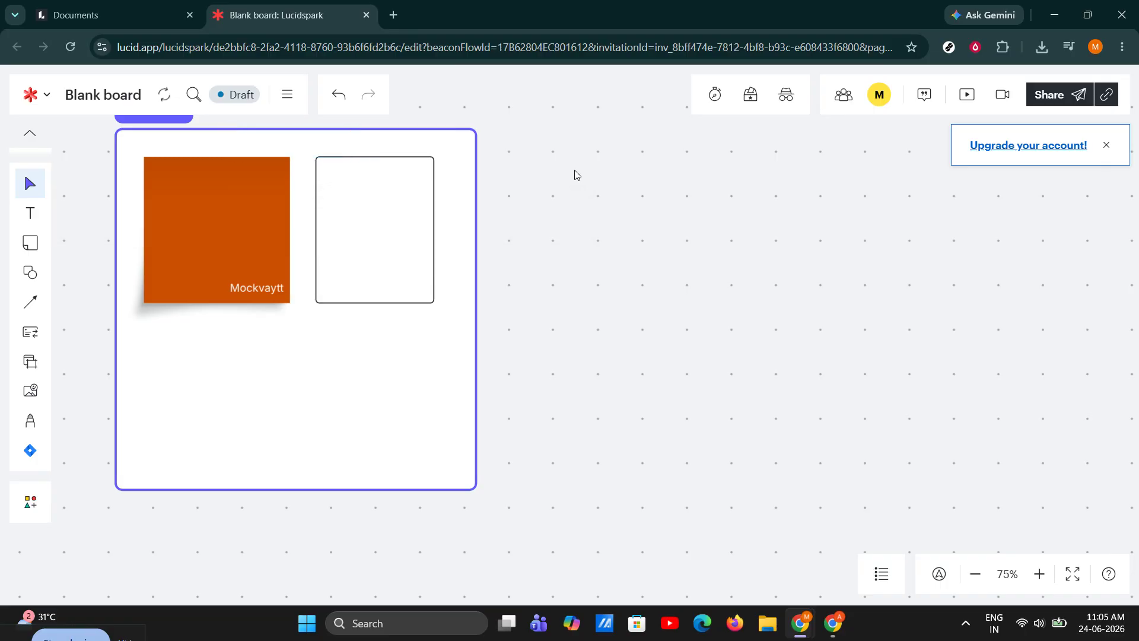
# Insert a Database cylinder shape on the canvas beside the frame and move it upward
pyautogui.doubleClick(557, 346)
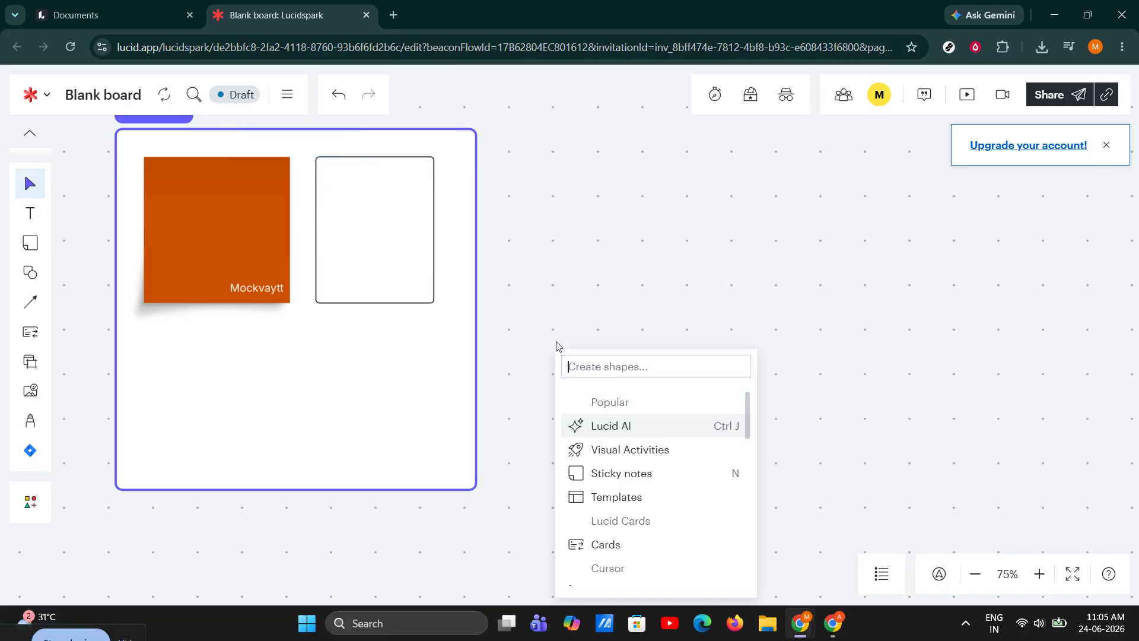
pyautogui.scroll(-10, 664, 462)
pyautogui.scroll(-1, 682, 488)
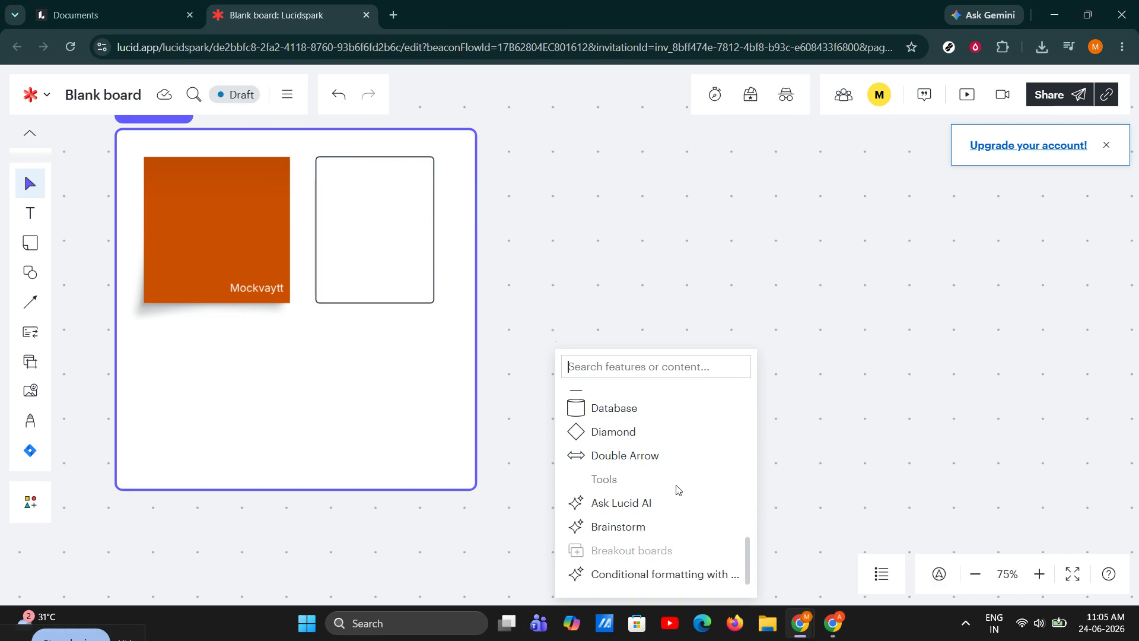
pyautogui.scroll(10, 673, 488)
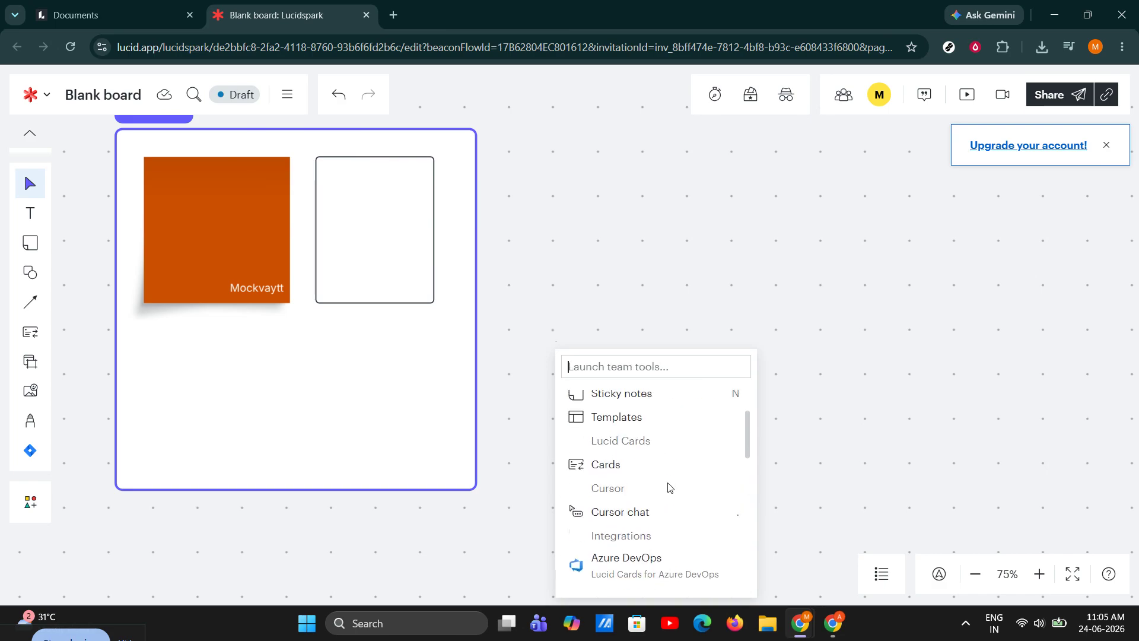
pyautogui.scroll(-10, 621, 472)
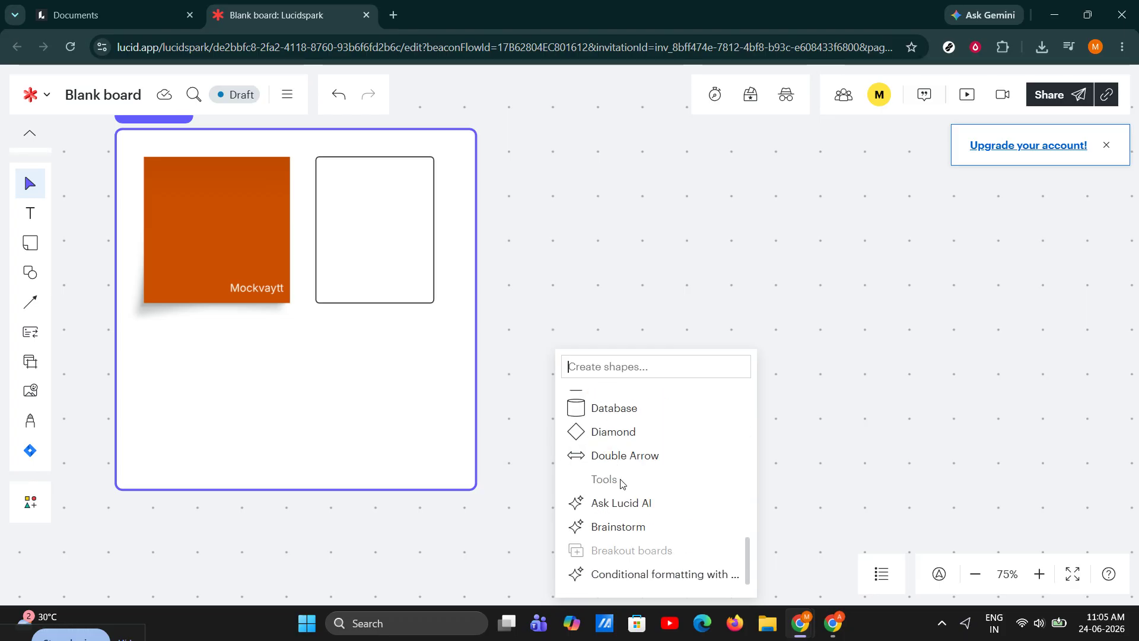
pyautogui.click(599, 421)
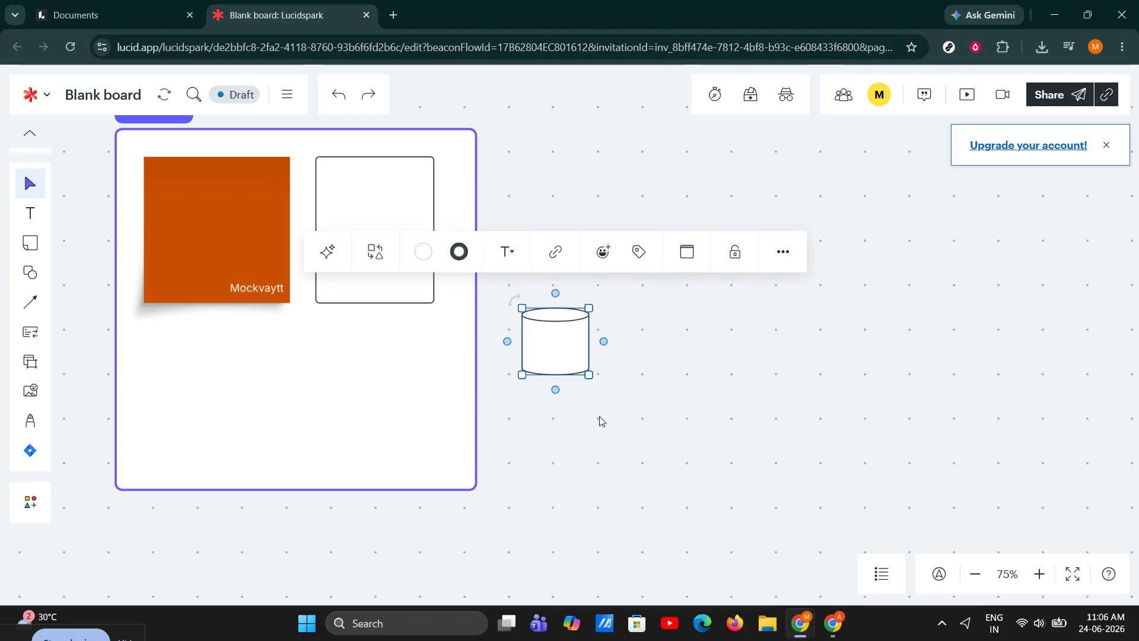
pyautogui.click(590, 346)
pyautogui.moveTo(558, 341); pyautogui.dragTo(559, 263)
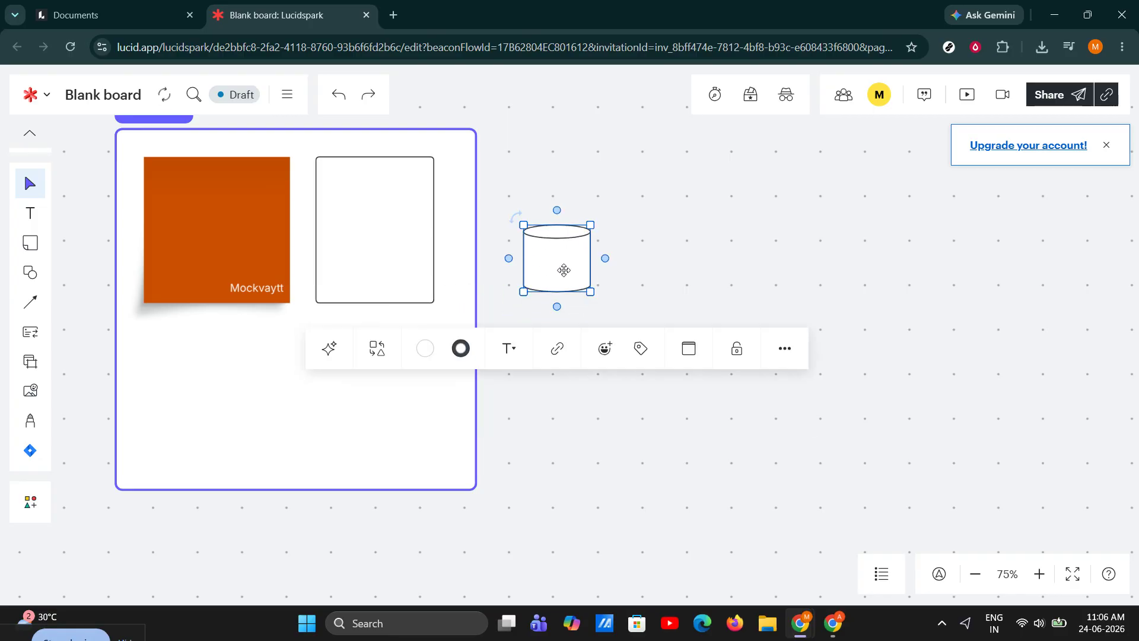
# Lock the cylinder shape in place and unlock it again
pyautogui.click(736, 348)
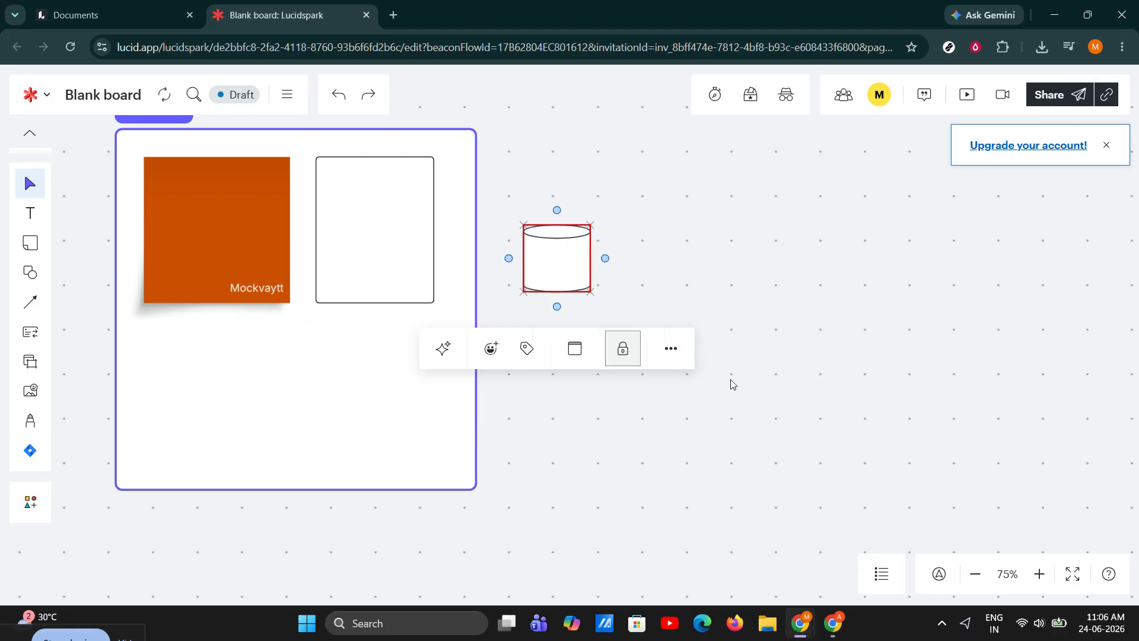
pyautogui.click(676, 268)
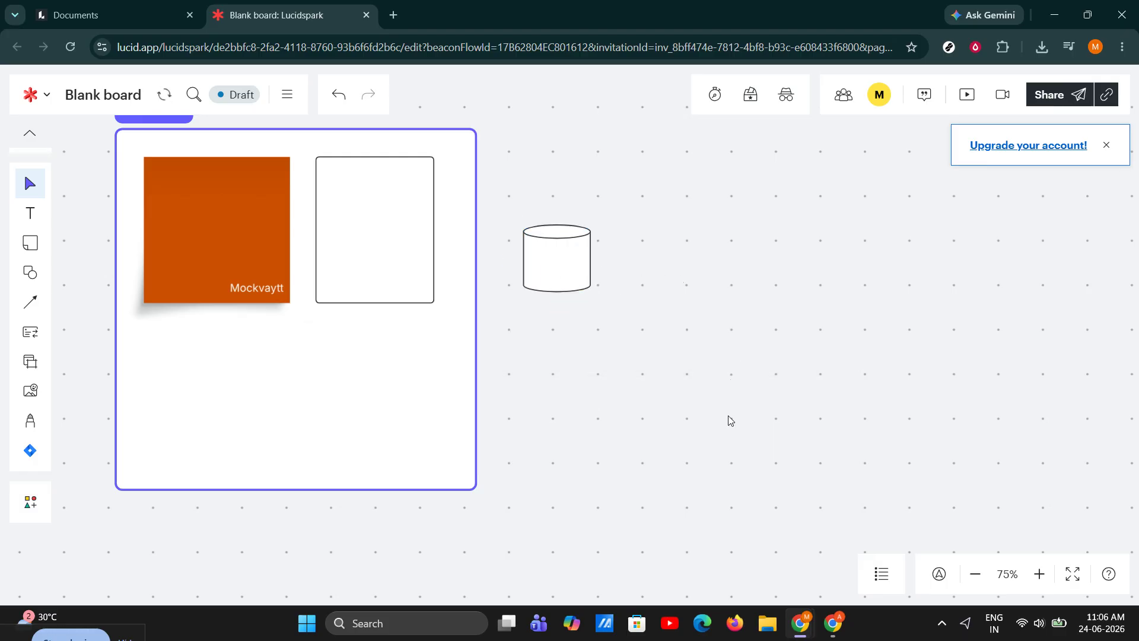
pyautogui.click(573, 255)
pyautogui.click(623, 350)
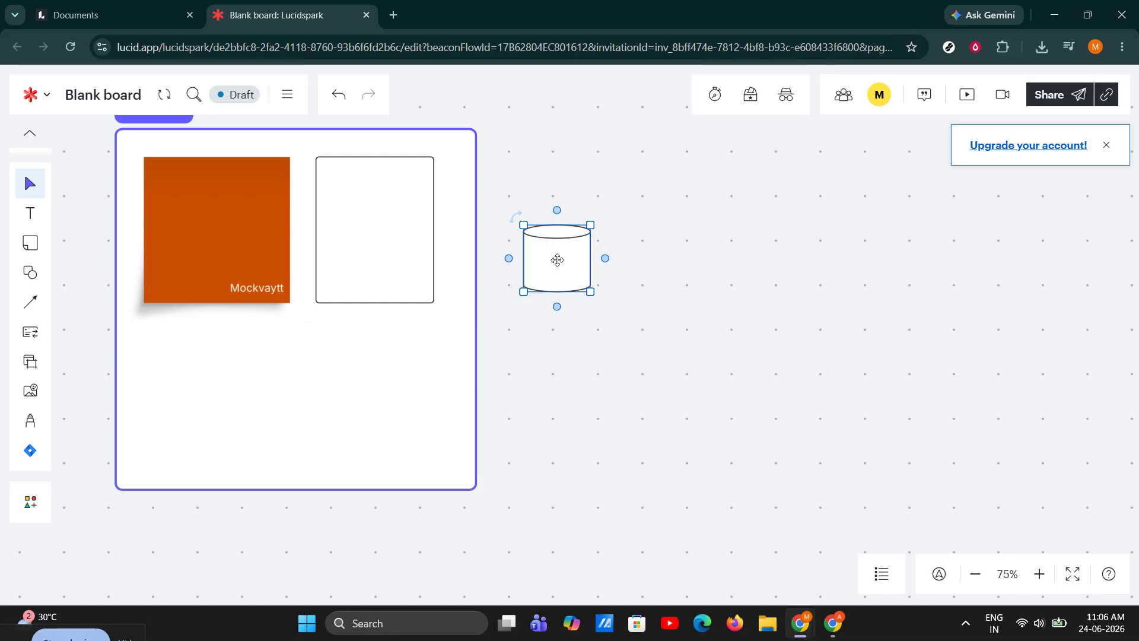
# Move the cylinder higher, roughly level with the top of the rectangle beside the frame
pyautogui.moveTo(557, 260); pyautogui.dragTo(537, 206)
pyautogui.click(653, 243)
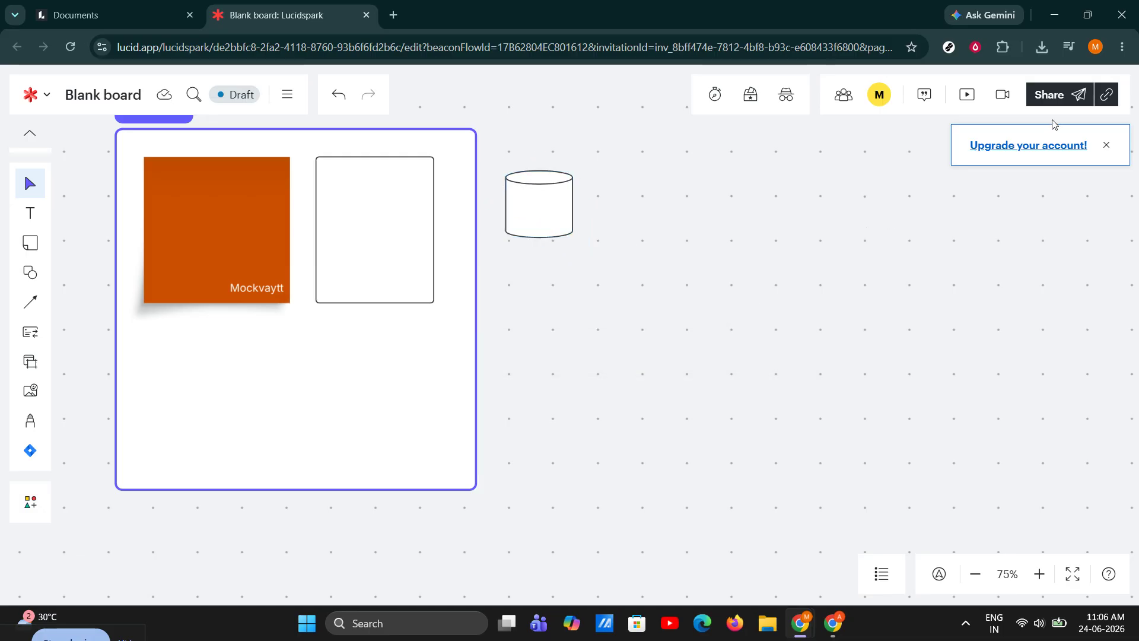
# Open and close the board's Share dialog to review its access options
pyautogui.click(1055, 96)
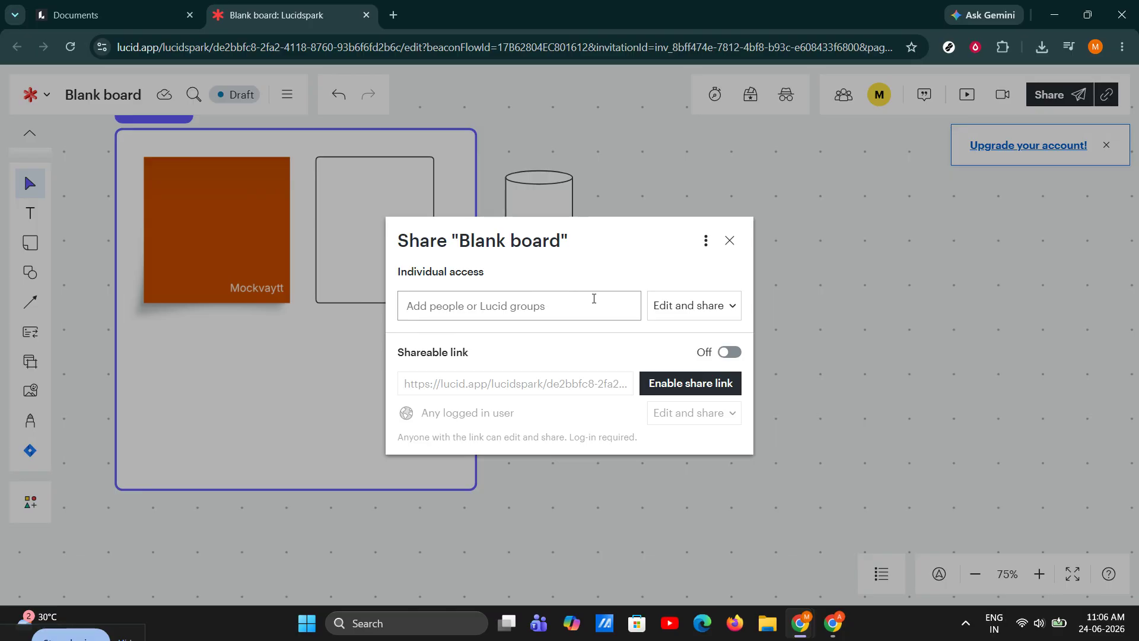
pyautogui.click(729, 241)
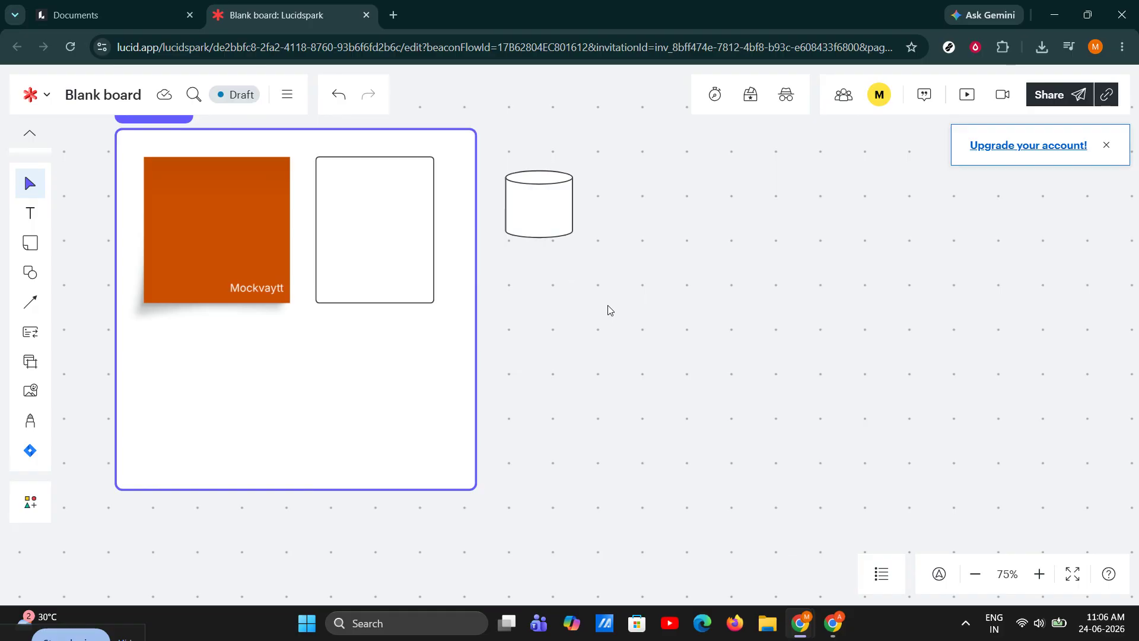
pyautogui.moveTo(608, 309); pyautogui.dragTo(730, 404)
pyautogui.moveTo(720, 482); pyautogui.dragTo(732, 430)
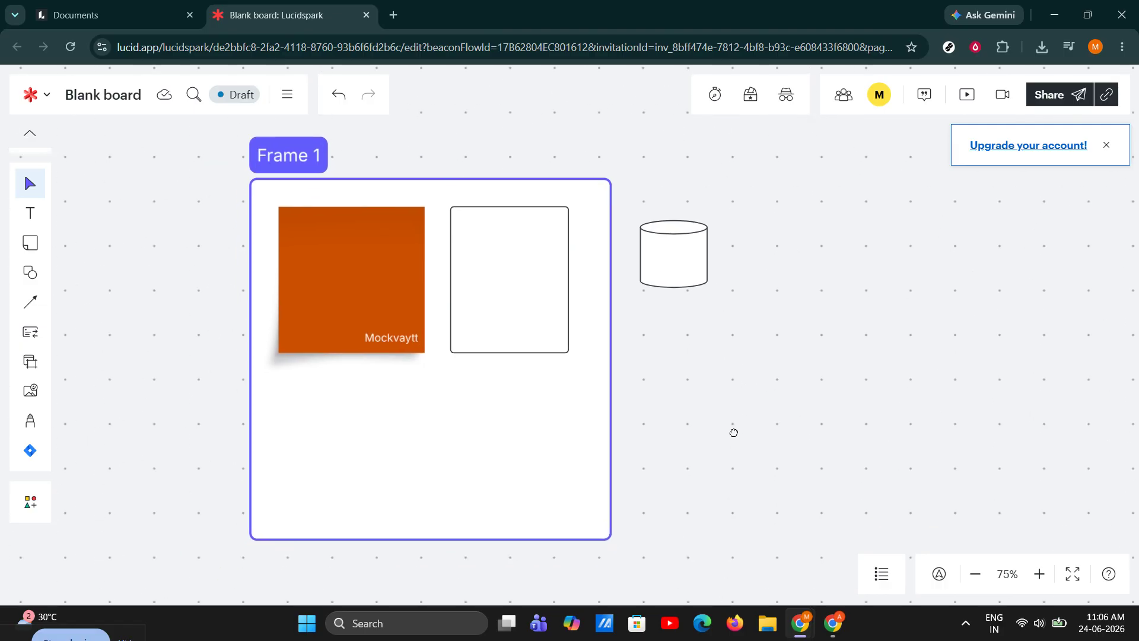